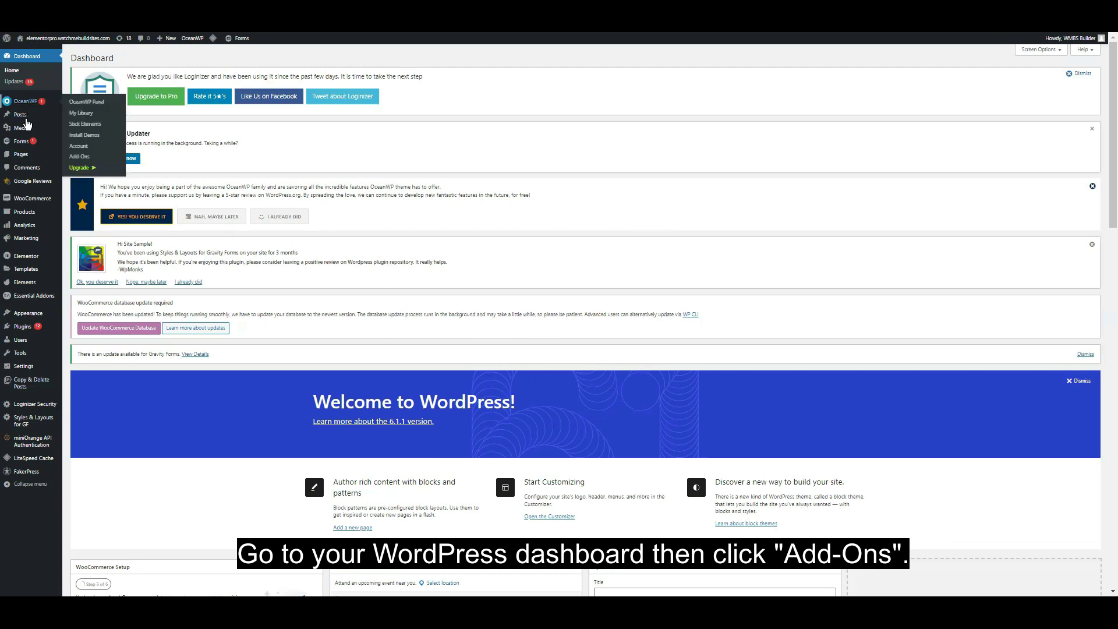
Open the Gravity Forms Add-Ons list and confirm the Quiz Add-On shows as Active.
mouse_move(23, 141)
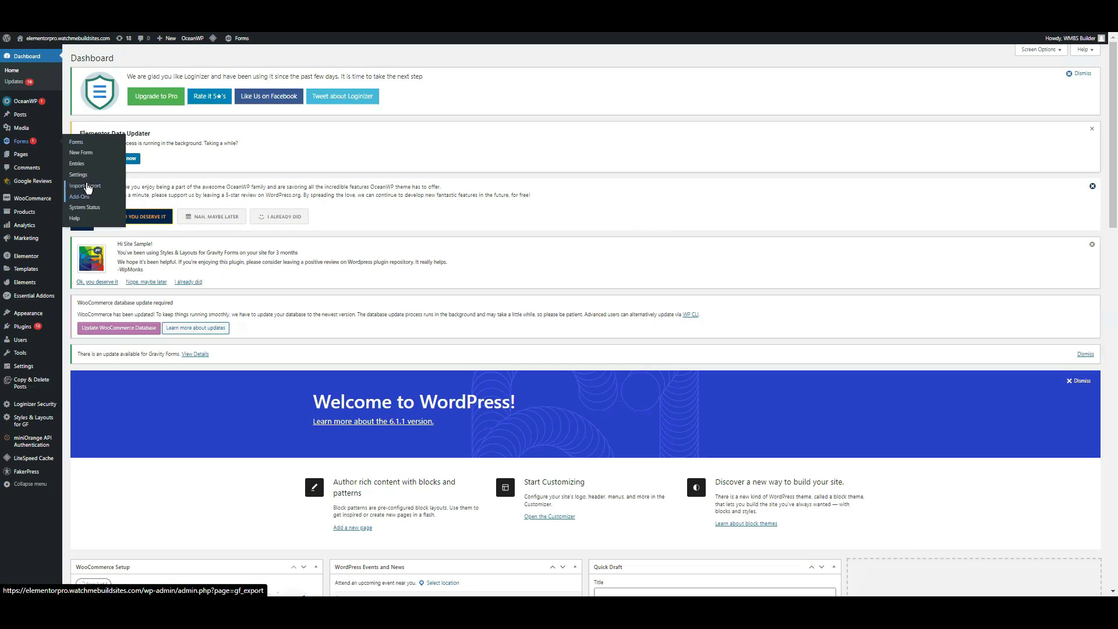
click(80, 196)
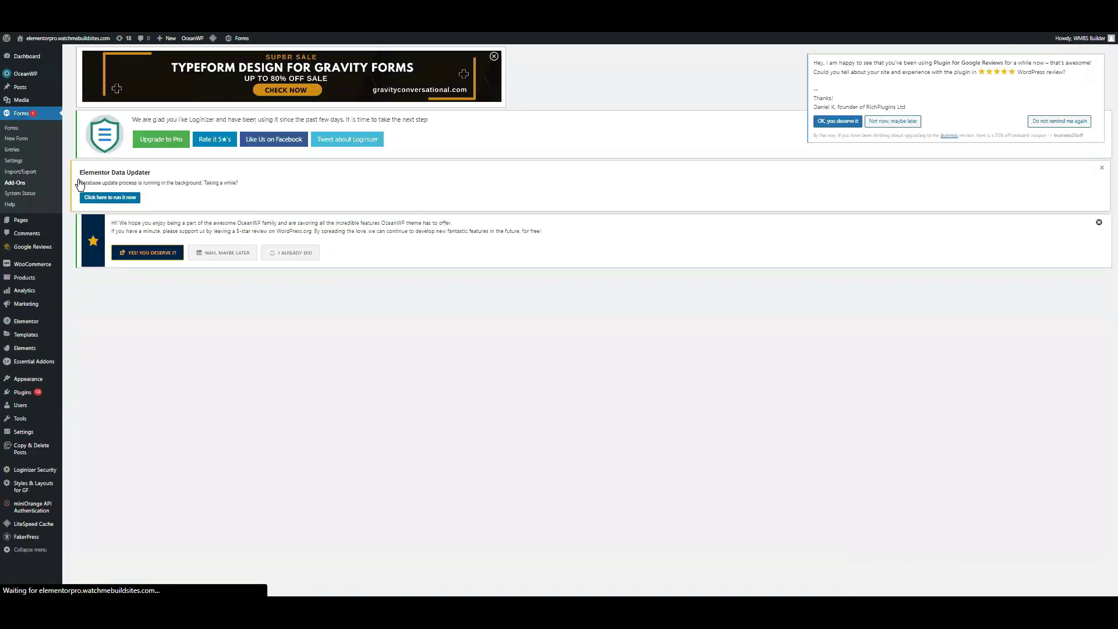
scroll(549, 350, down, 3)
scroll(555, 383, down, 8)
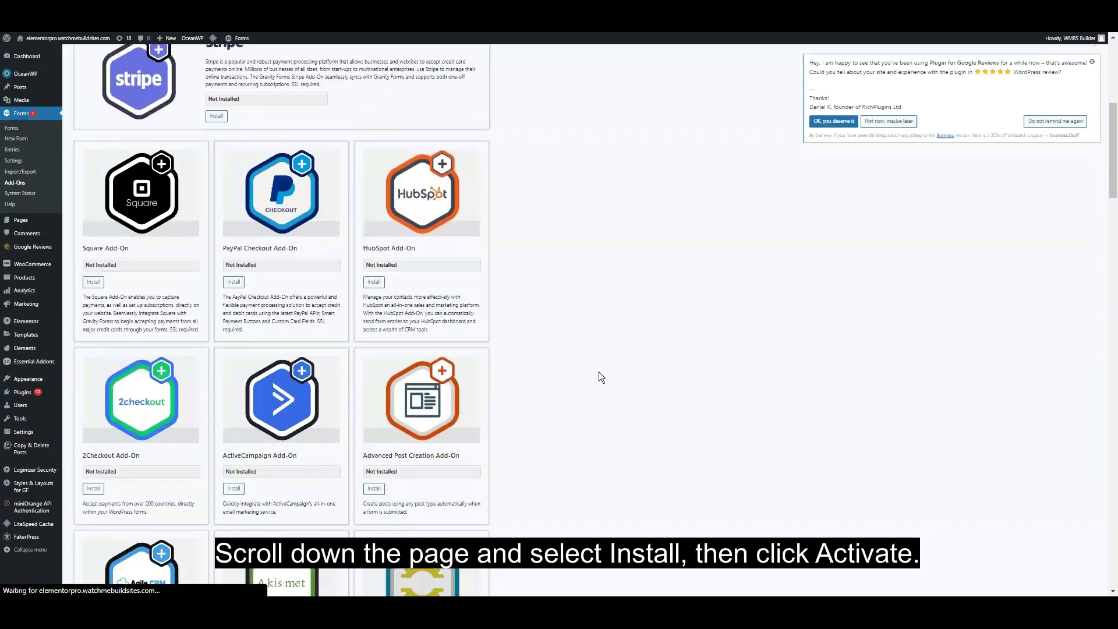
scroll(521, 437, down, 10)
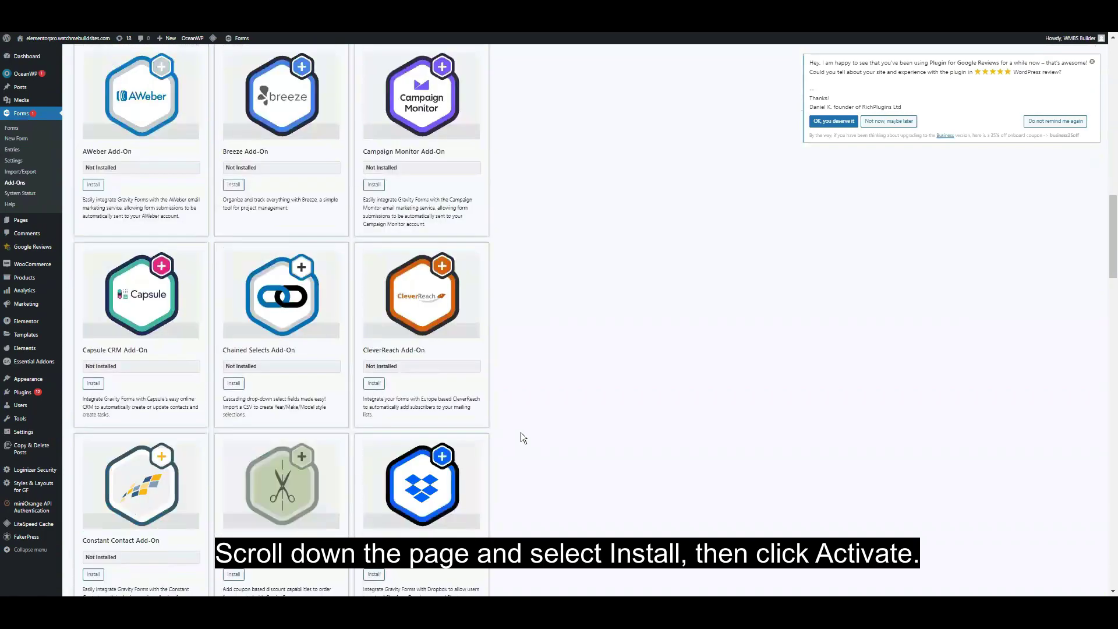
scroll(507, 437, down, 15)
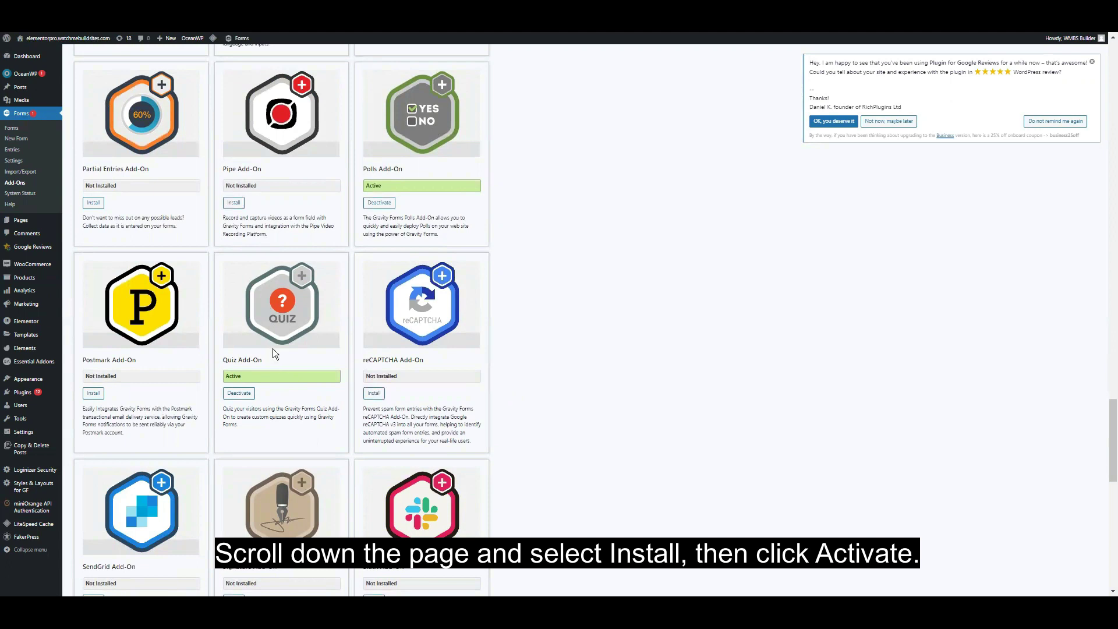
double_click(233, 377)
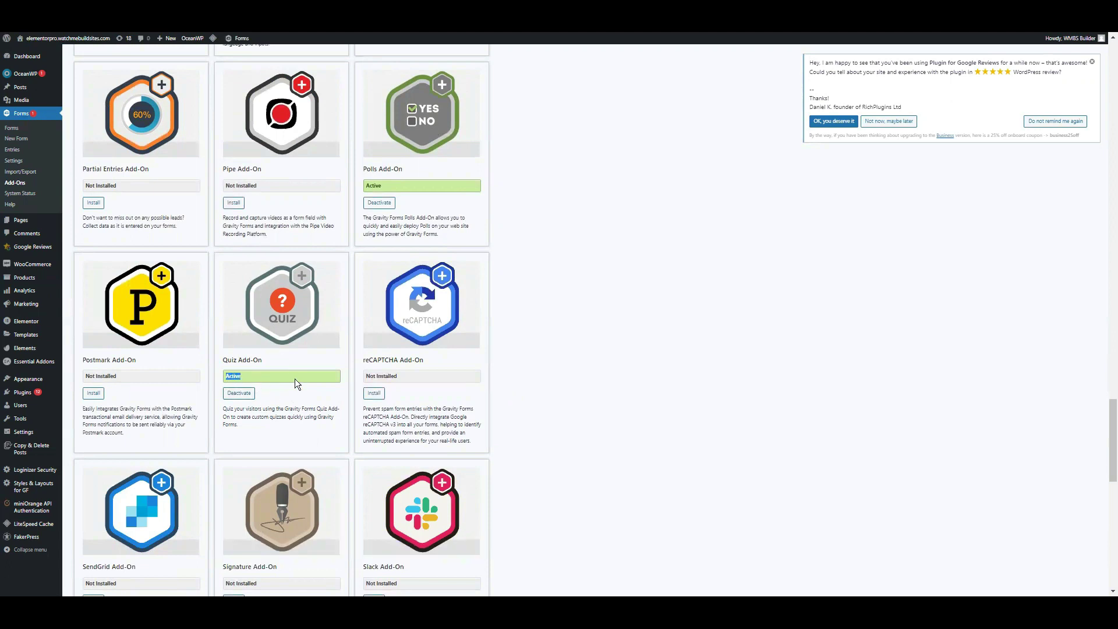
Open the For Demo form and drag a Quiz field from Advanced Fields to the form's top.
click(32, 128)
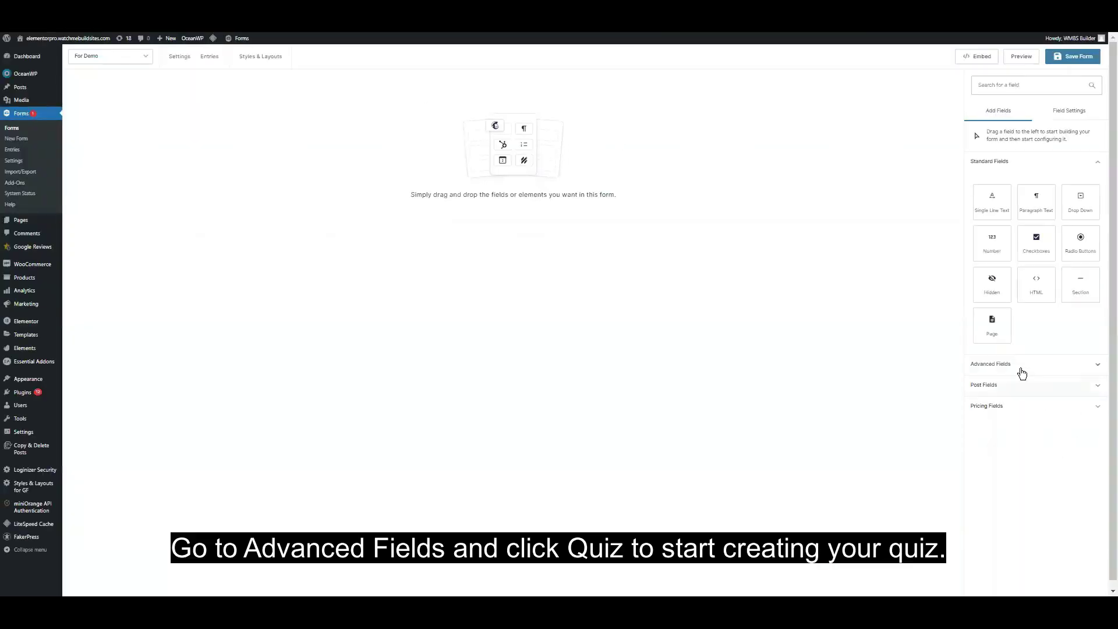
click(1022, 373)
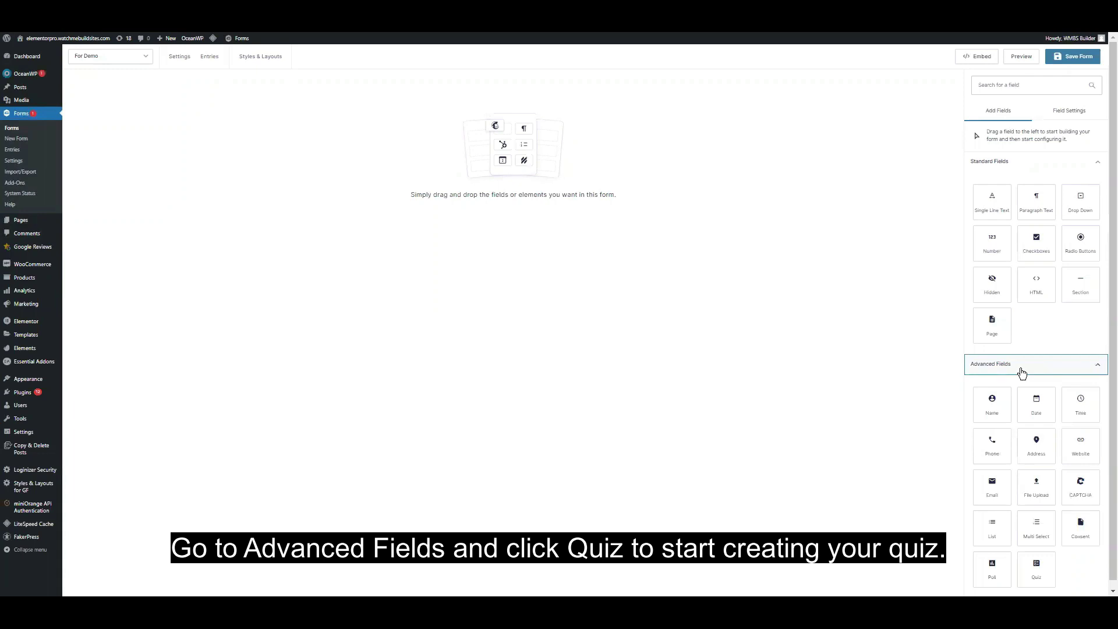
scroll(1042, 413, down, 1)
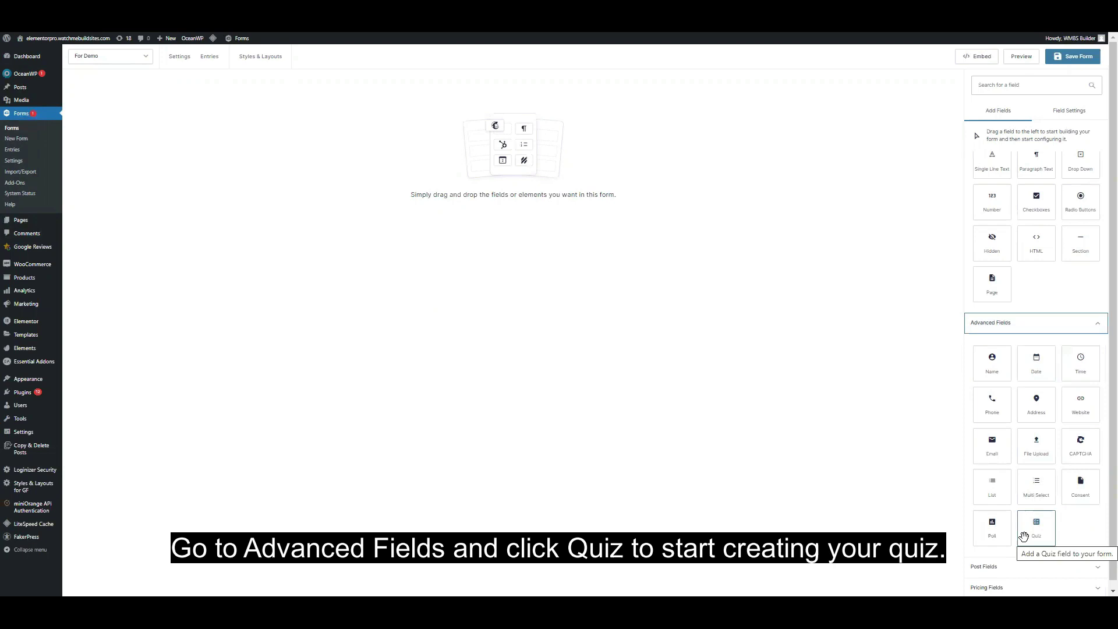
drag(1024, 536, 324, 148)
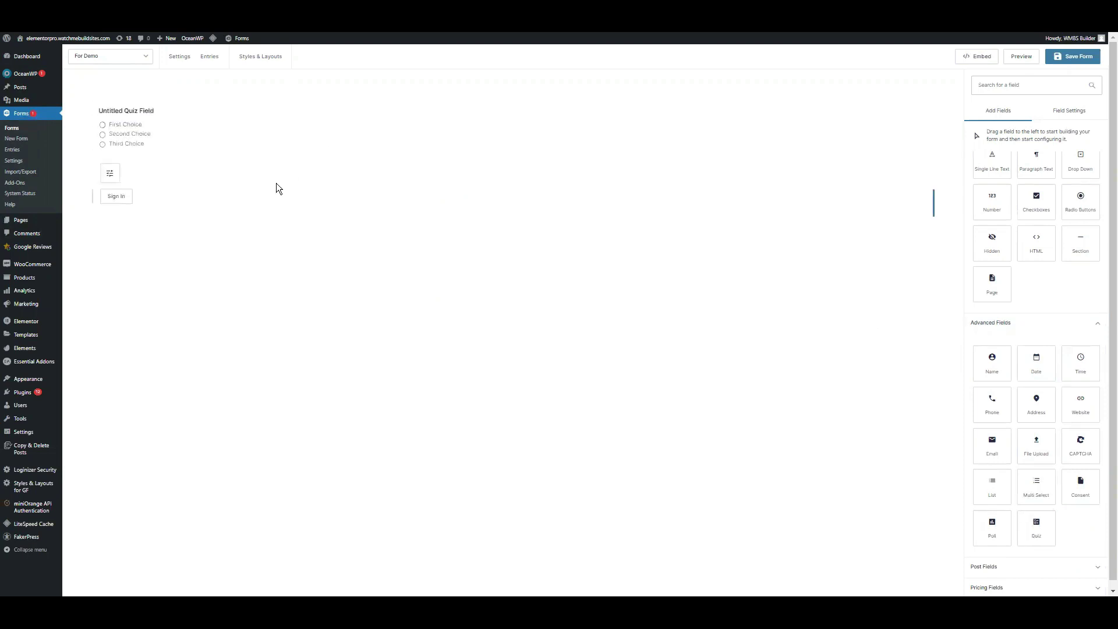
Select the quiz field and review its Quiz Question and Description settings.
click(145, 102)
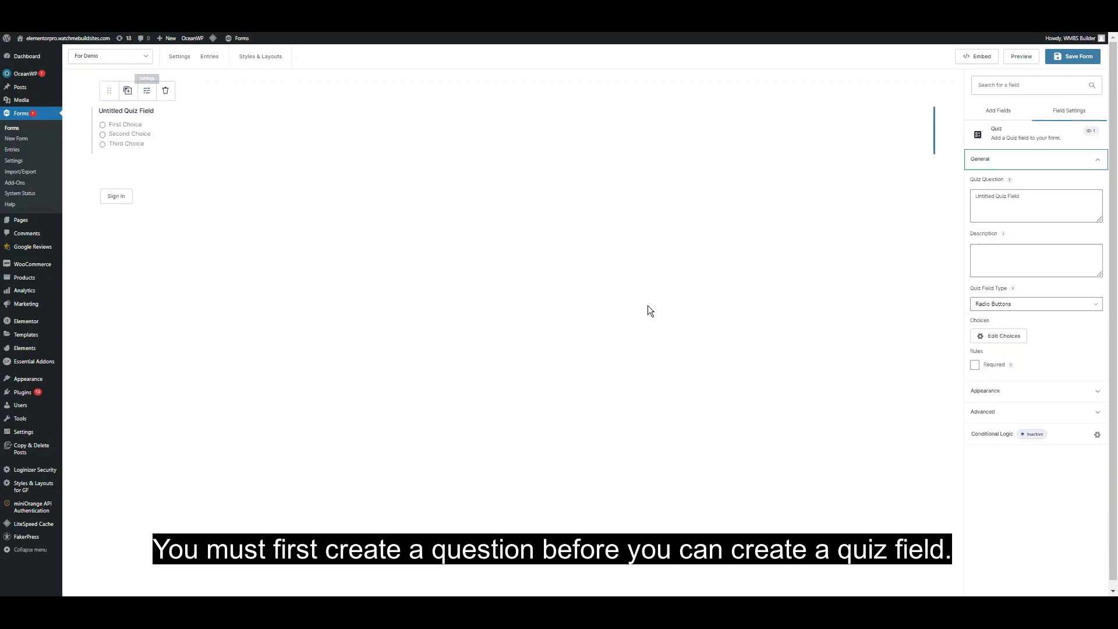
triple_click(997, 201)
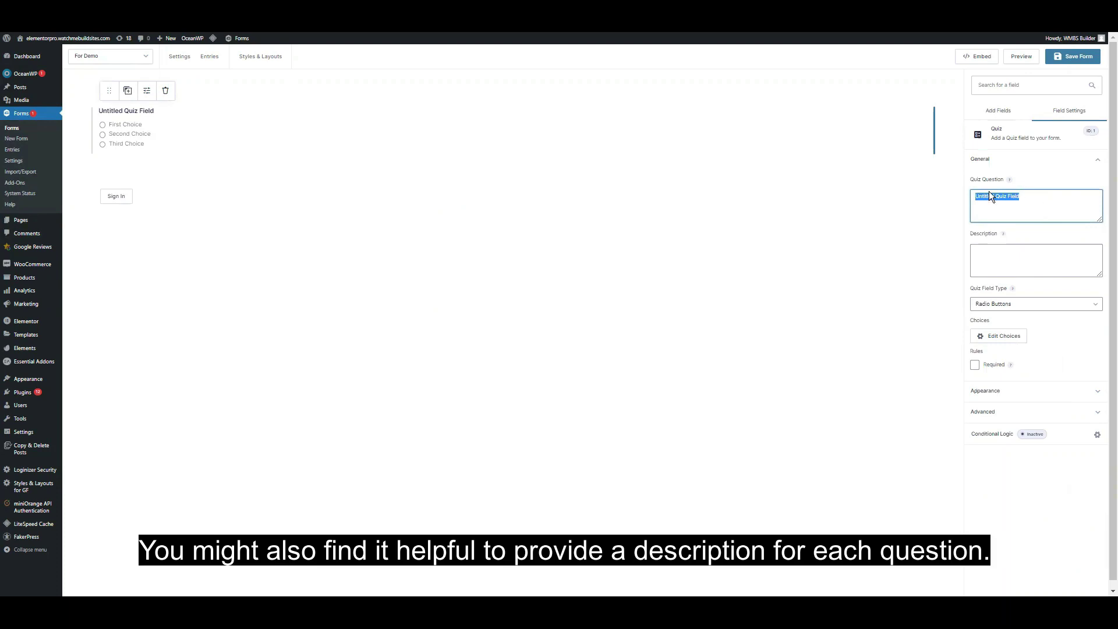
click(1033, 260)
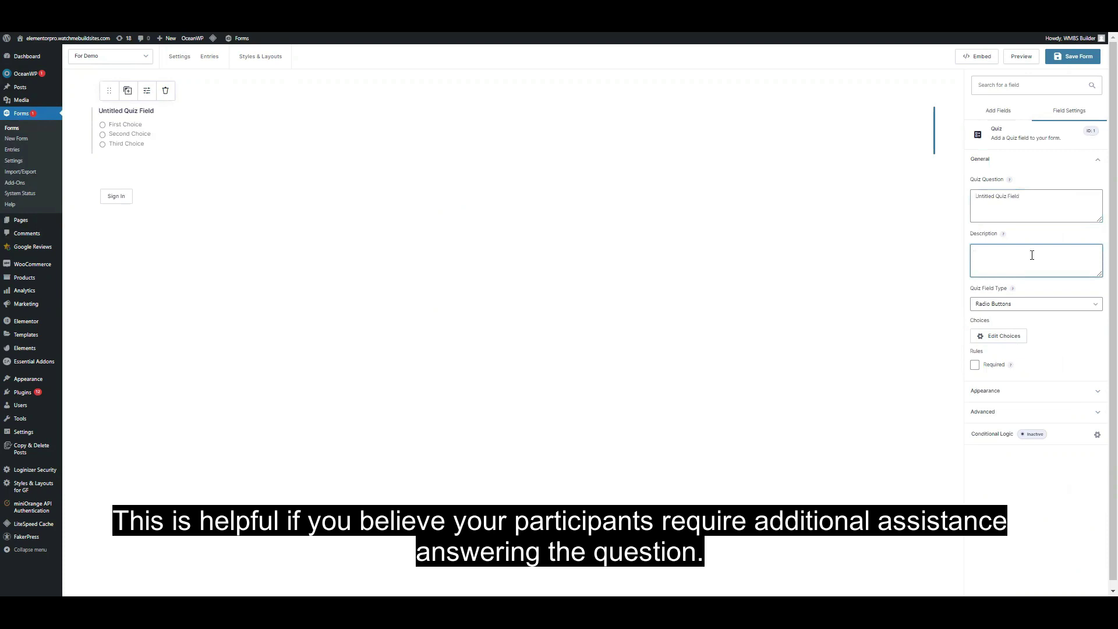
Try Checkboxes as the Quiz Field Type, then set it back to Radio Buttons.
click(1016, 307)
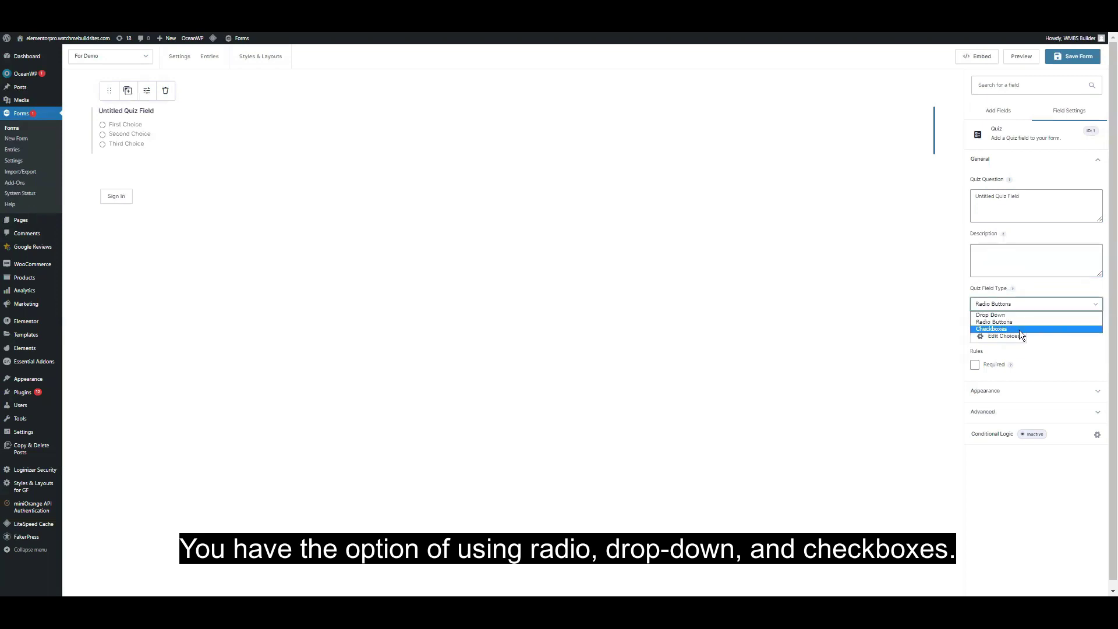
click(1035, 361)
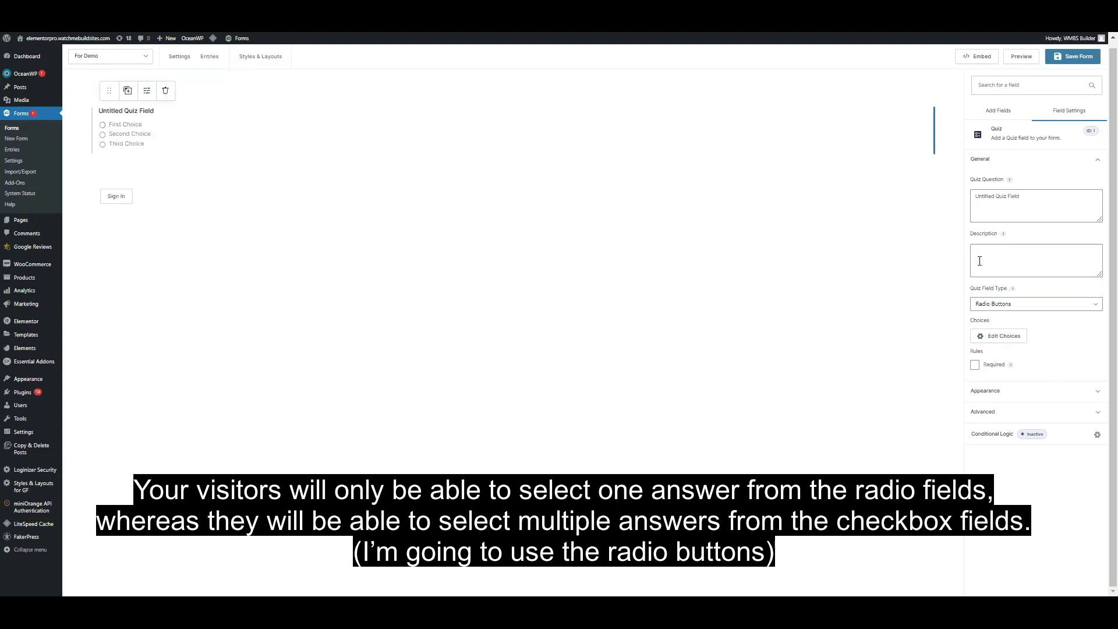
click(993, 304)
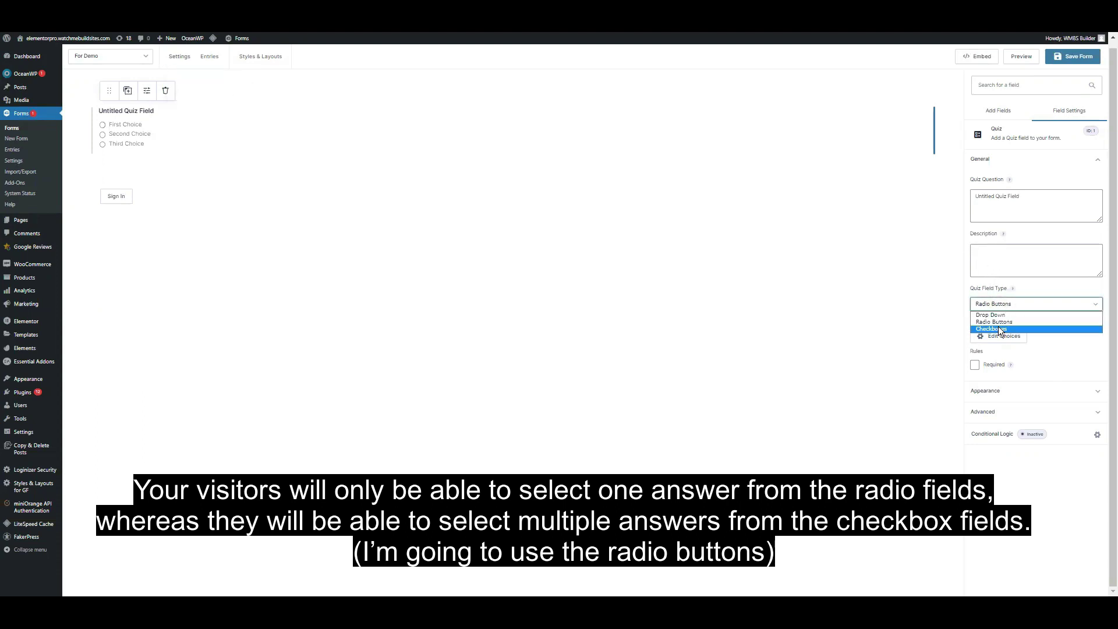
click(995, 329)
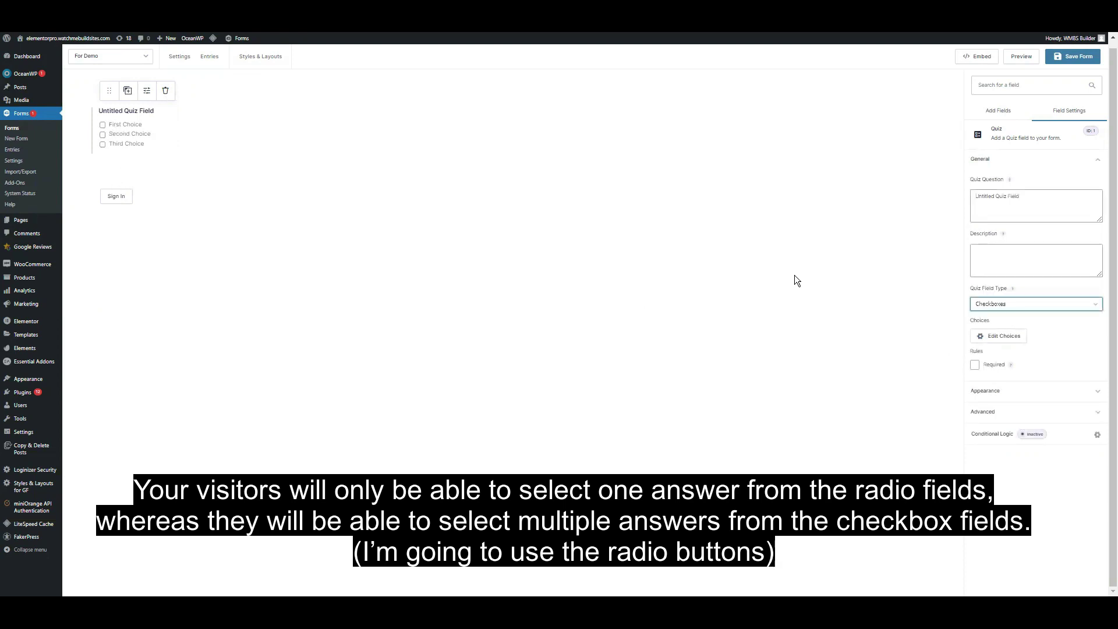
click(1038, 304)
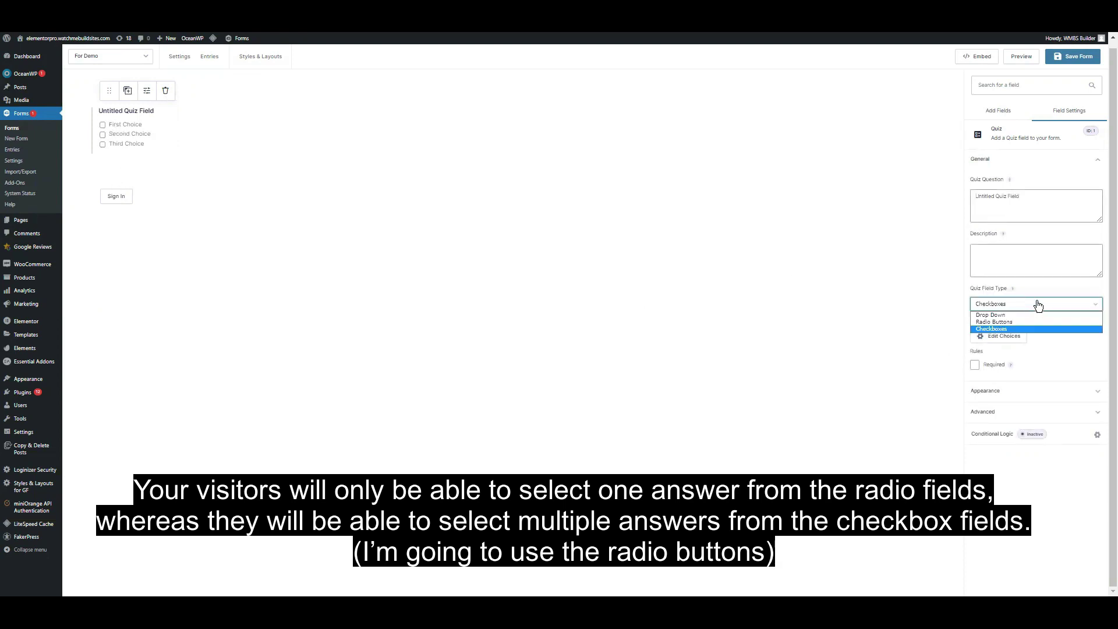
click(999, 322)
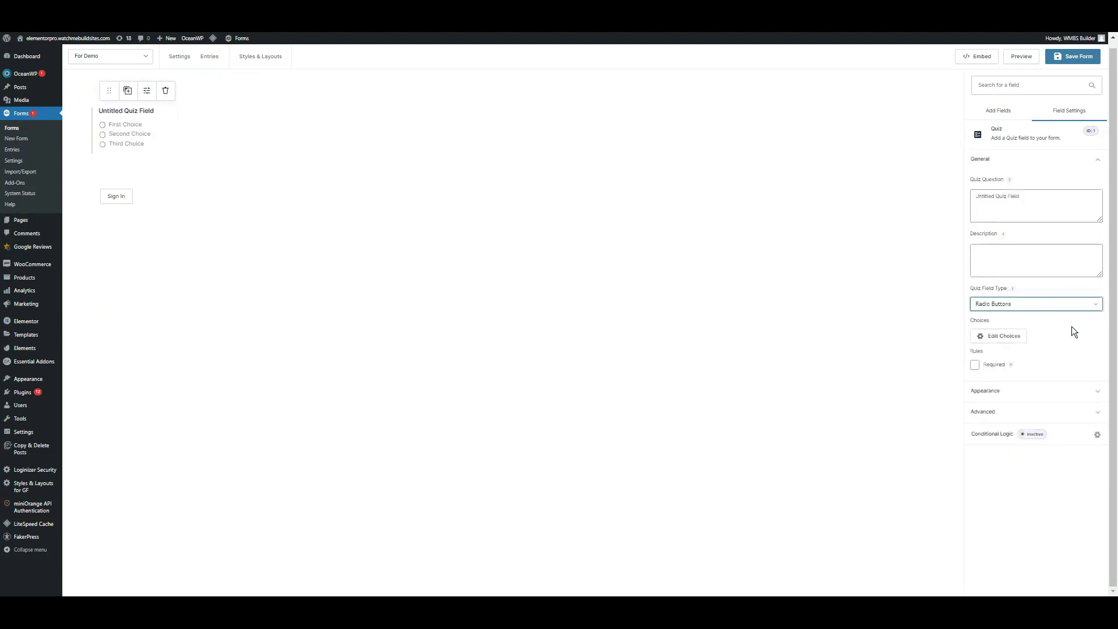
Edit the First, Second and Third Choice answers and mark First Choice as correct.
click(1001, 337)
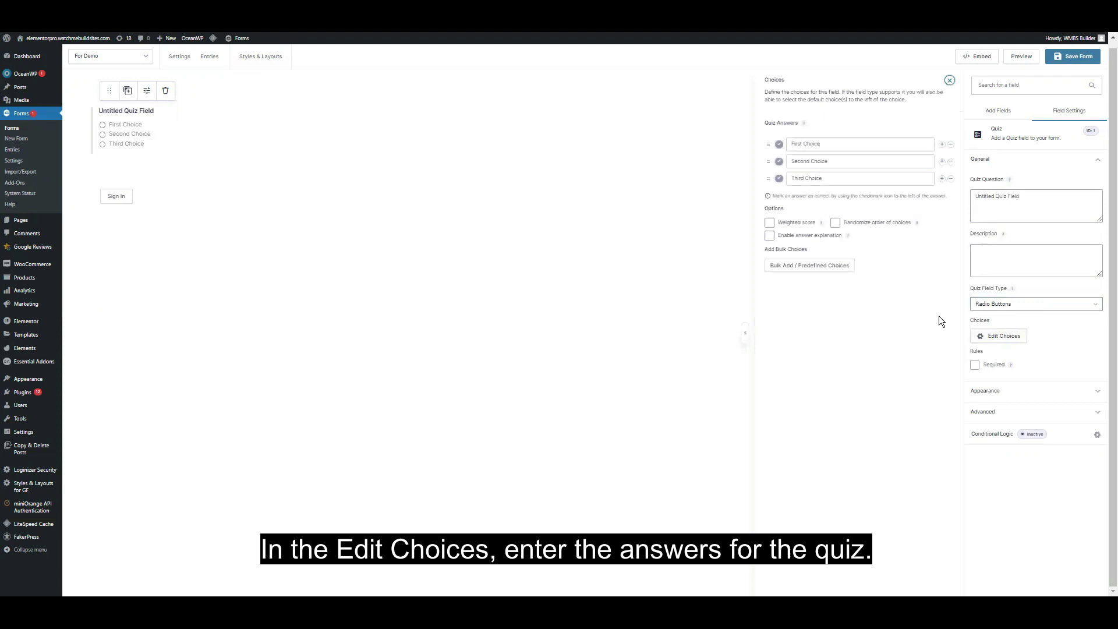
triple_click(806, 145)
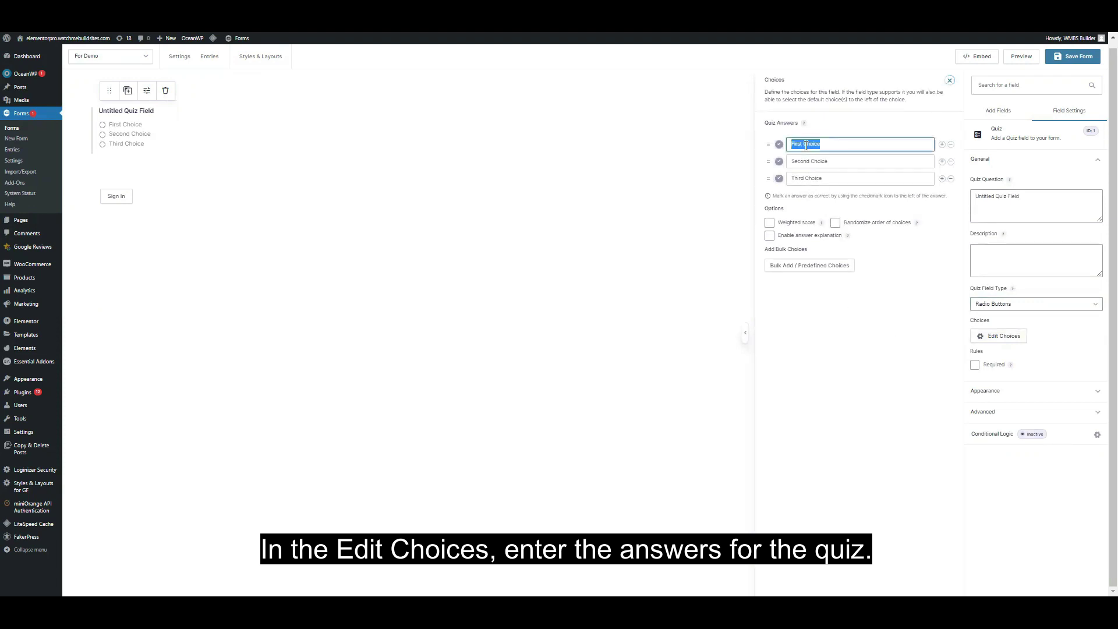
triple_click(817, 161)
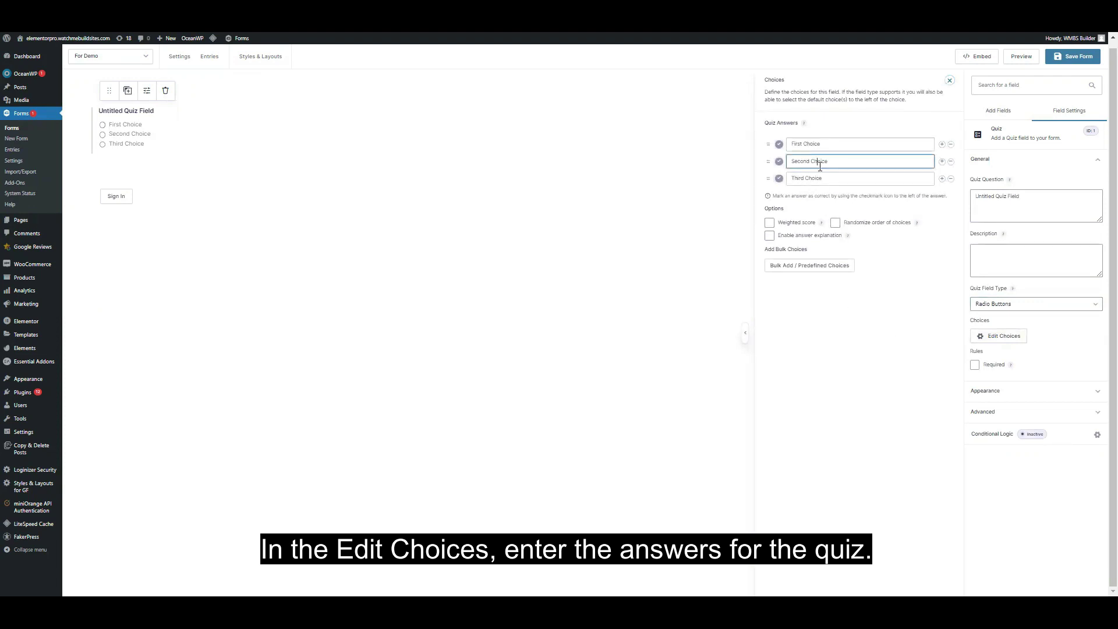
double_click(822, 179)
triple_click(822, 178)
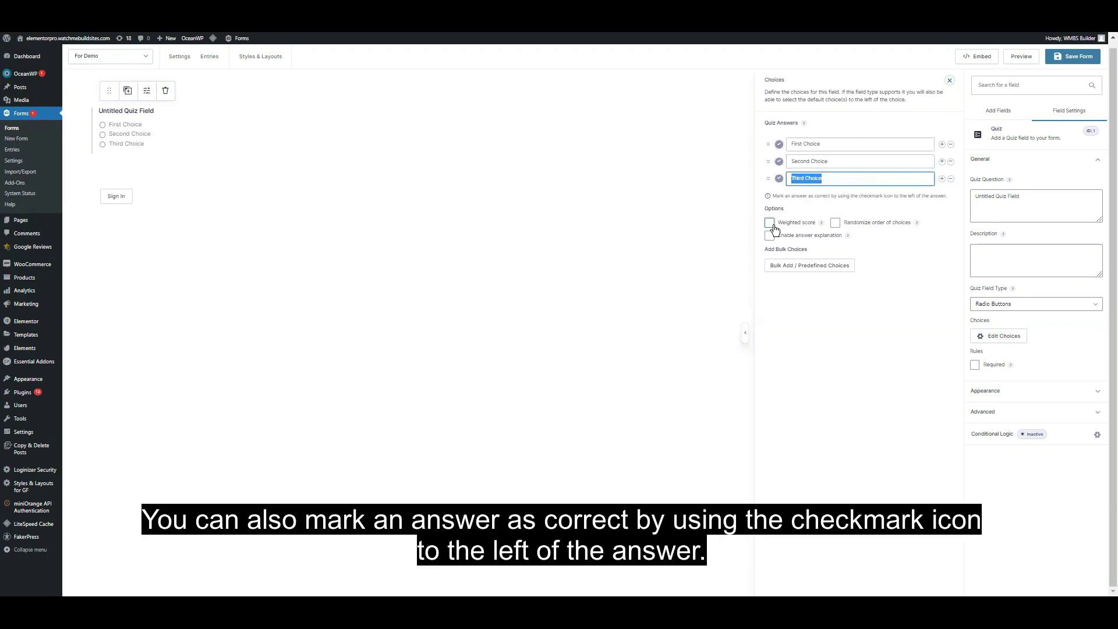
click(779, 144)
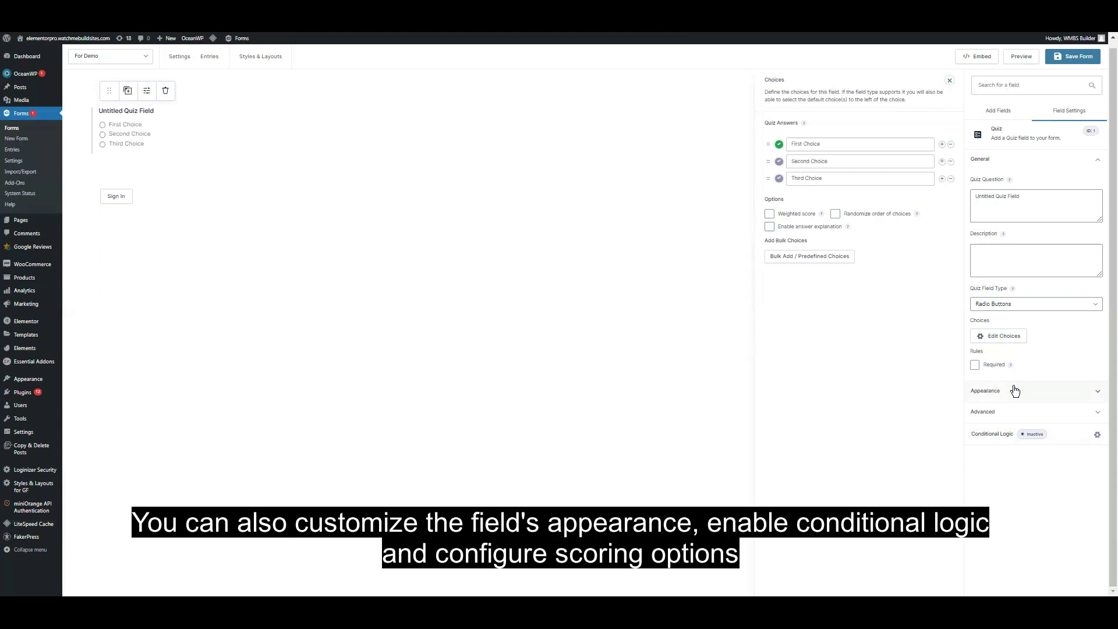
Check the quiz field's Appearance and Conditional Logic panels, then deselect the field.
click(1018, 389)
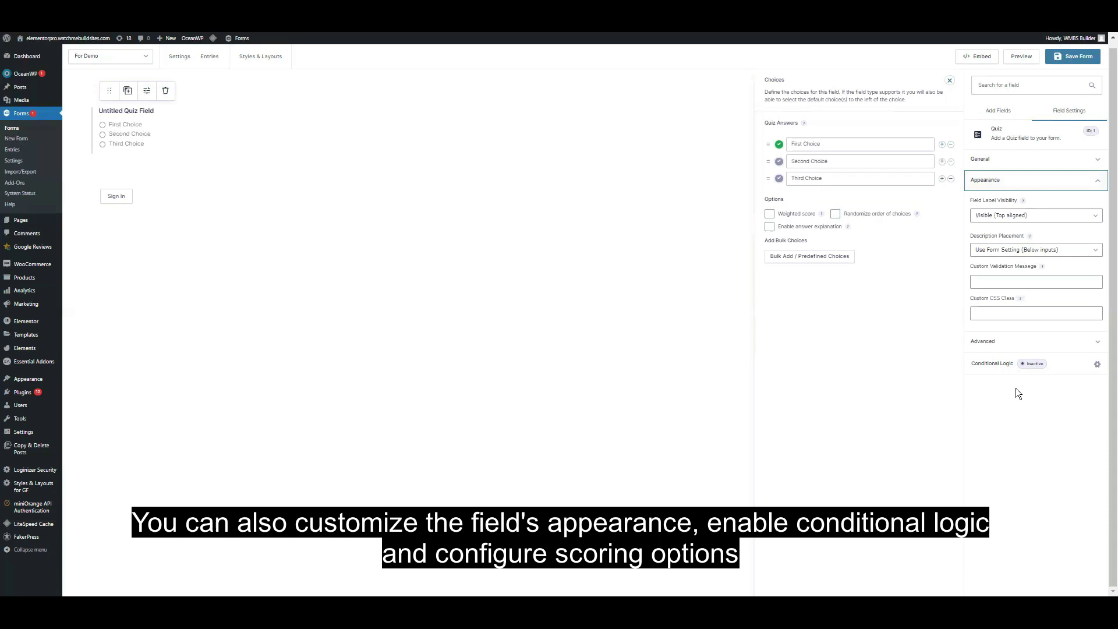
click(993, 368)
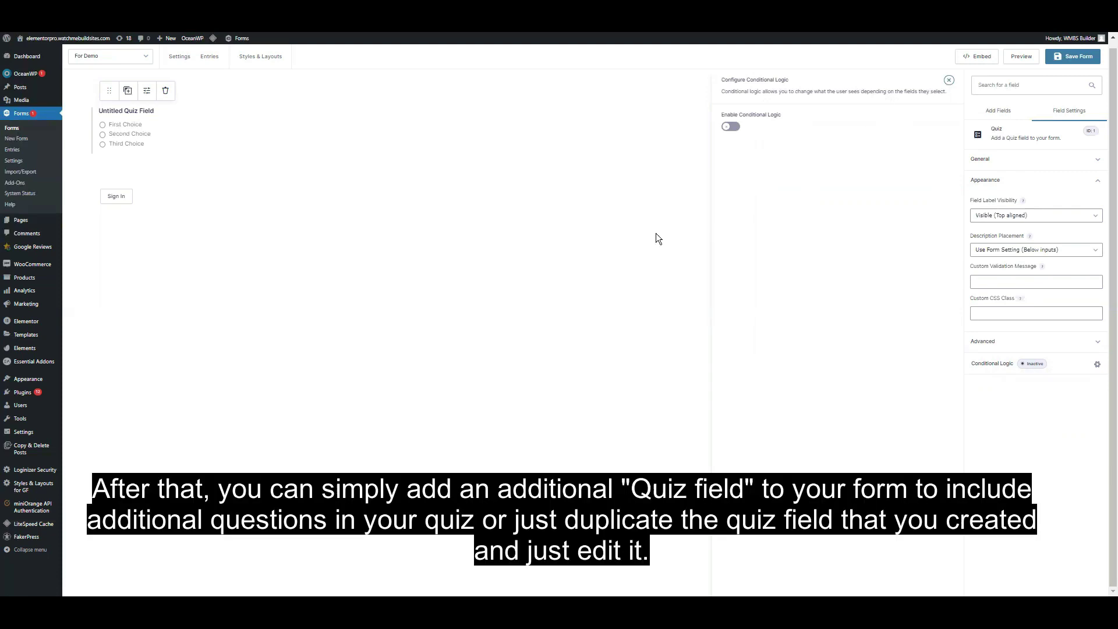
click(656, 233)
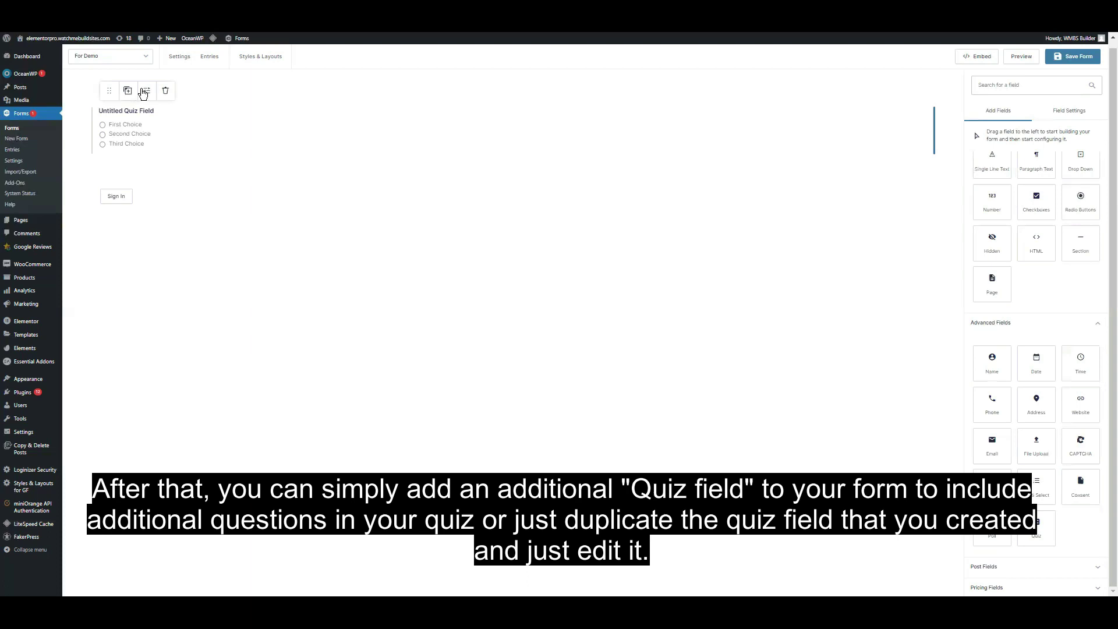
Duplicate the quiz field twice and place a Page break between each pair of quiz fields.
click(129, 92)
click(129, 91)
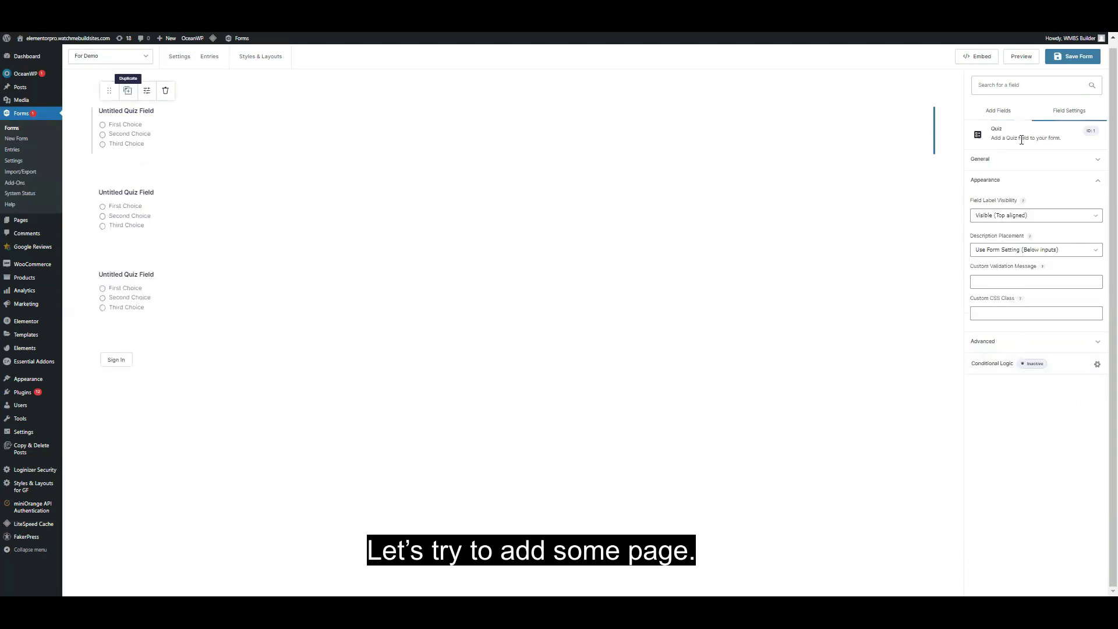
click(1014, 111)
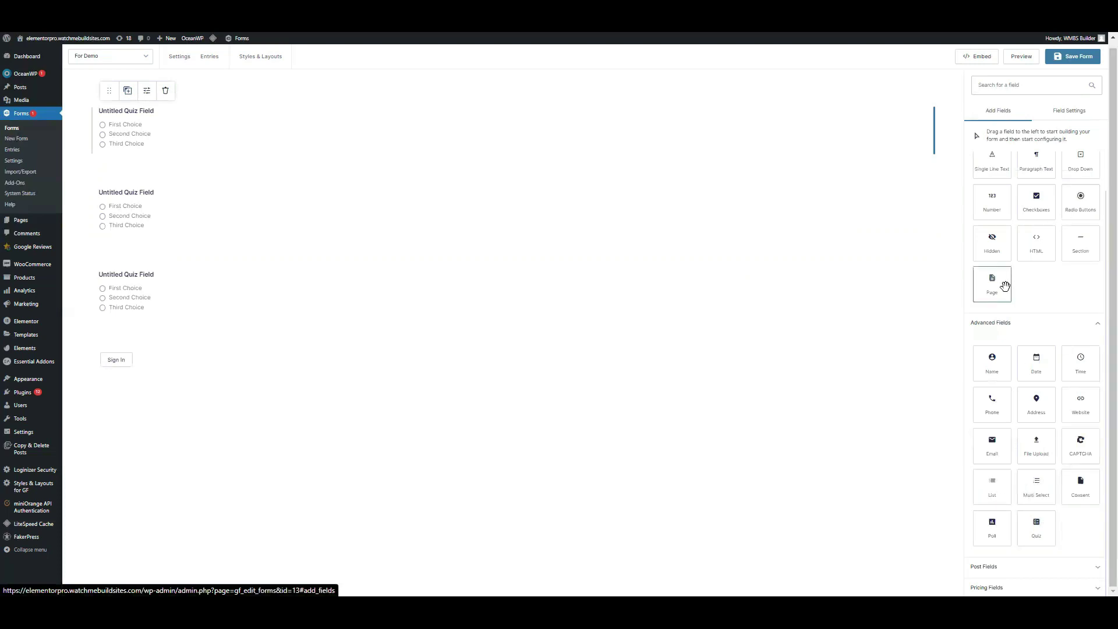
drag(1002, 284, 385, 234)
drag(747, 292, 197, 344)
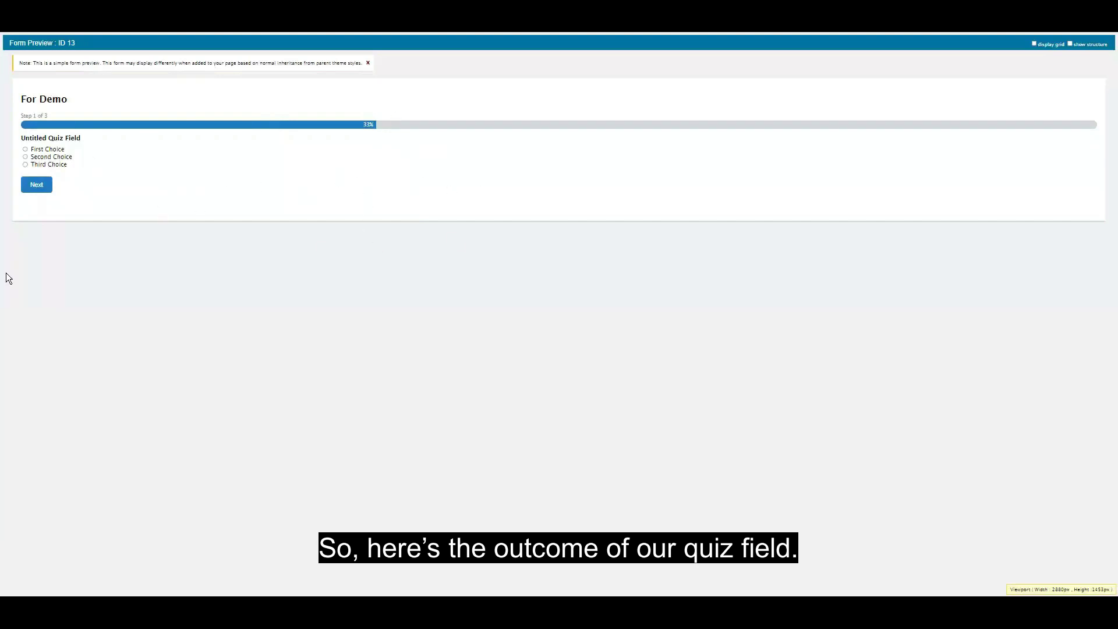
In the preview, answer First Choice and advance through the pages to Step 3 of 3.
click(26, 149)
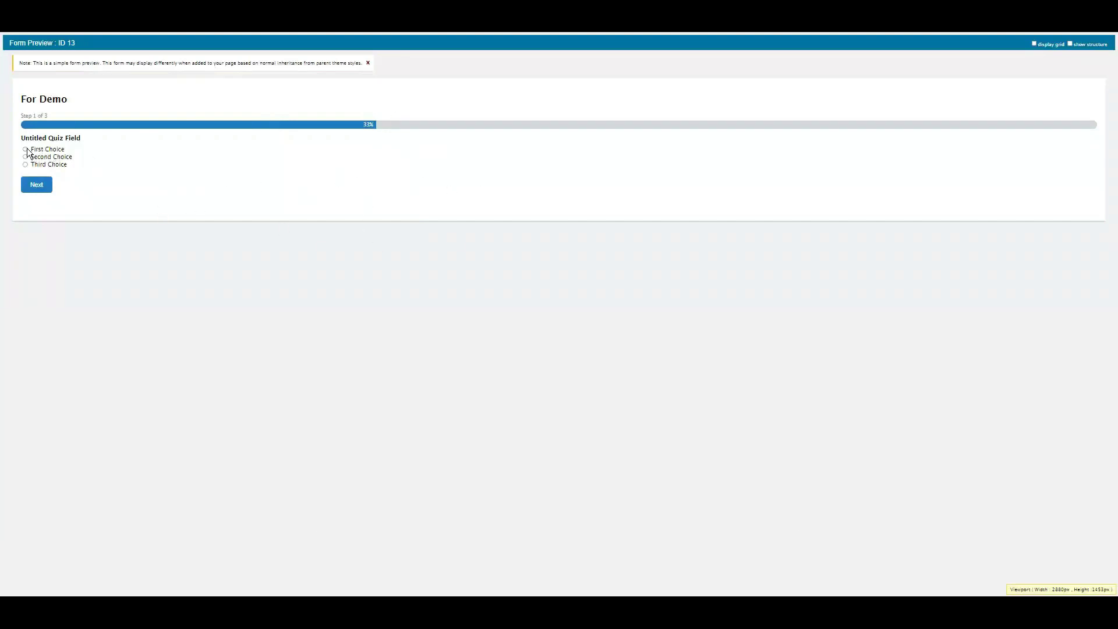
click(41, 186)
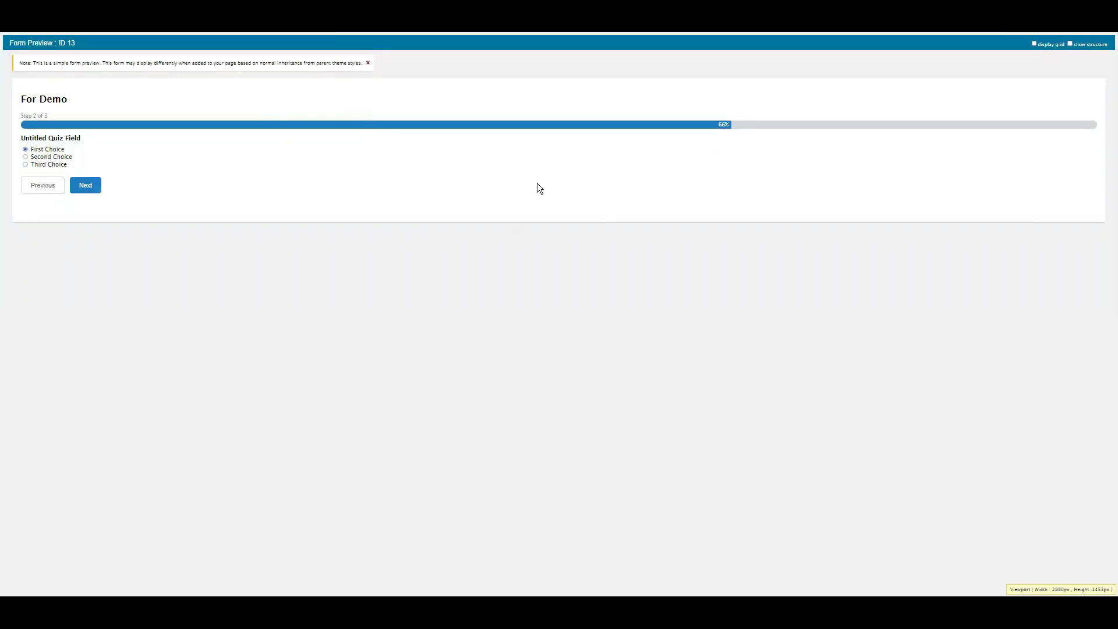
click(89, 189)
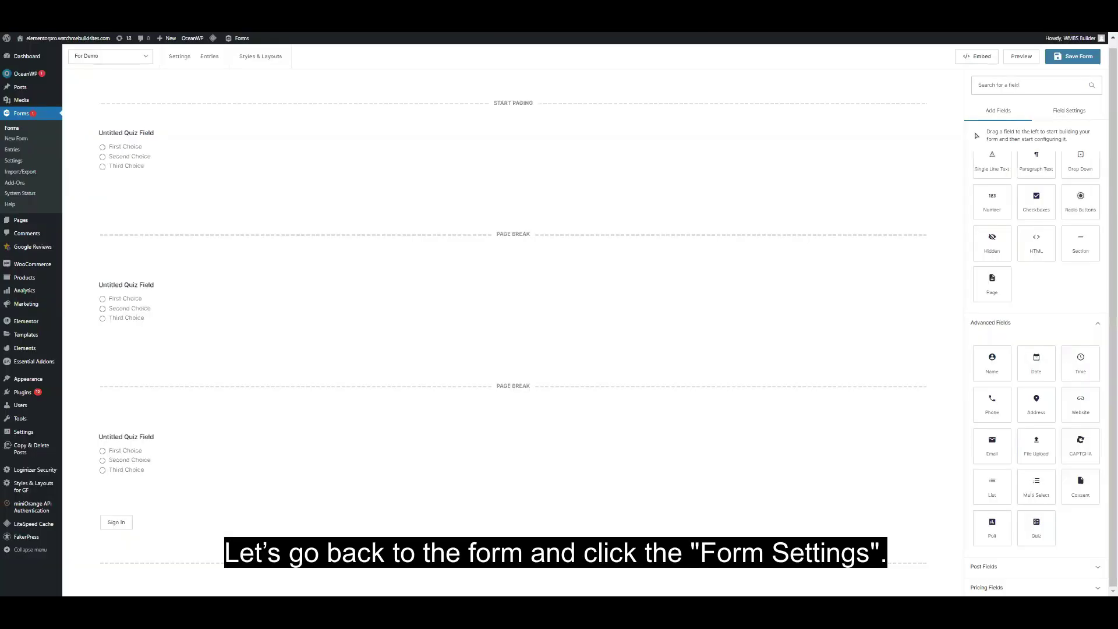
Open the For Demo form's Form Settings and go to its Quiz section.
mouse_move(179, 55)
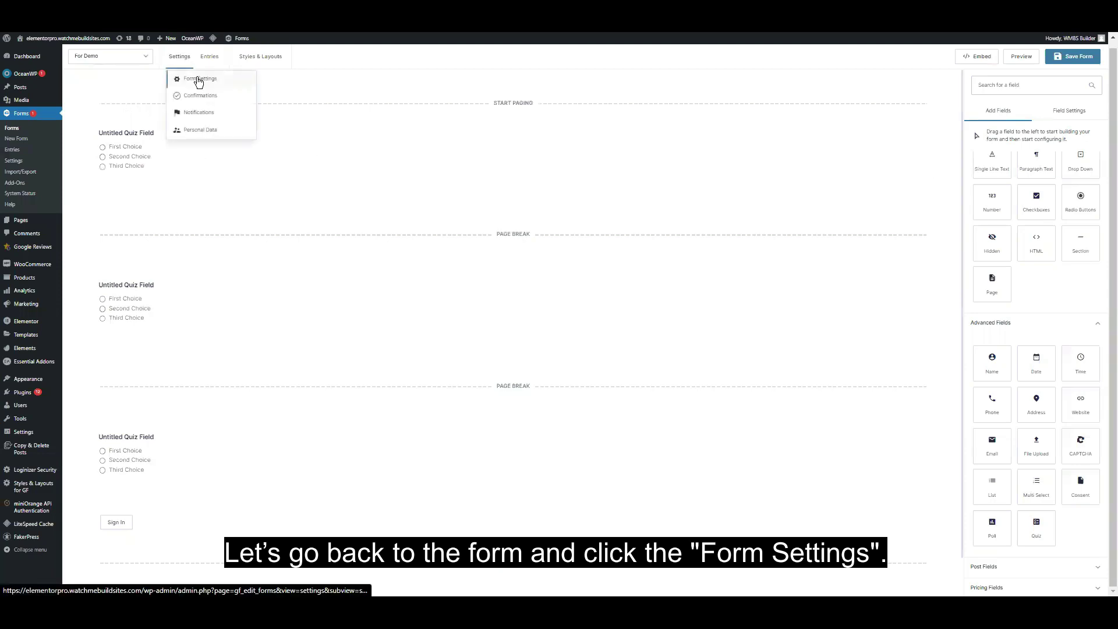
click(198, 80)
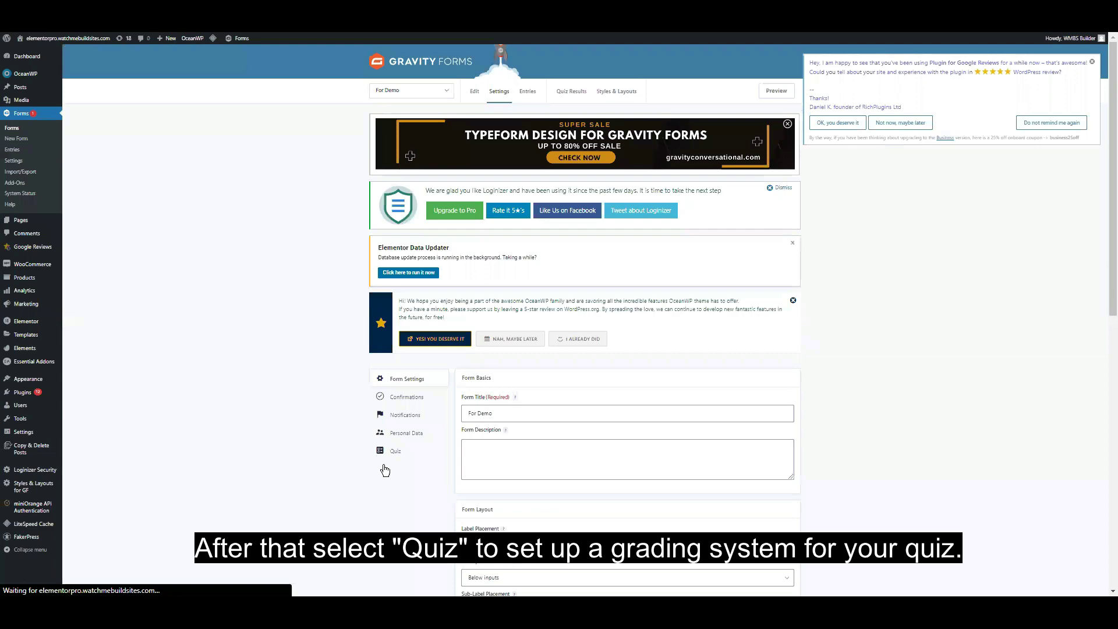
click(396, 454)
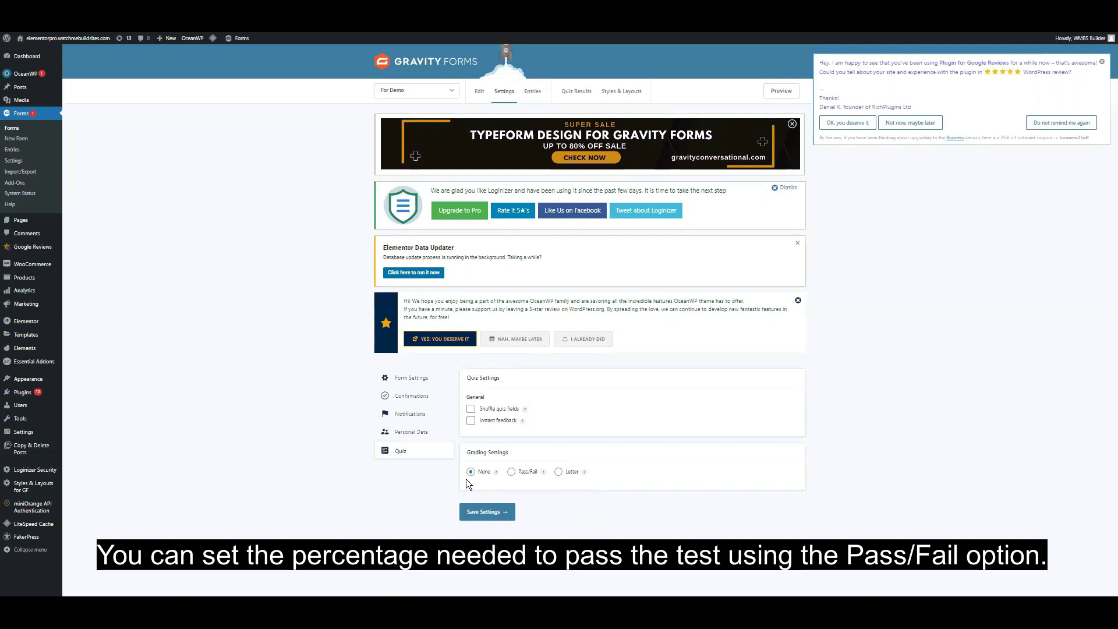
Set quiz grading to Letter with grades A–E at 90, 80, 70, 60 and 0, and save.
click(511, 472)
scroll(607, 467, down, 4)
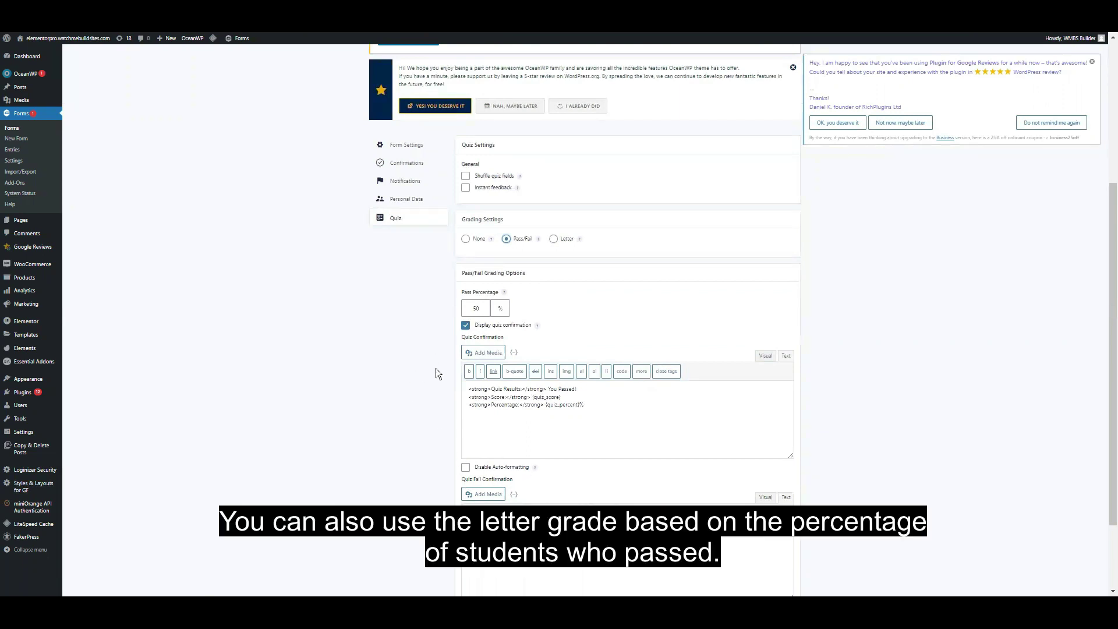
click(553, 239)
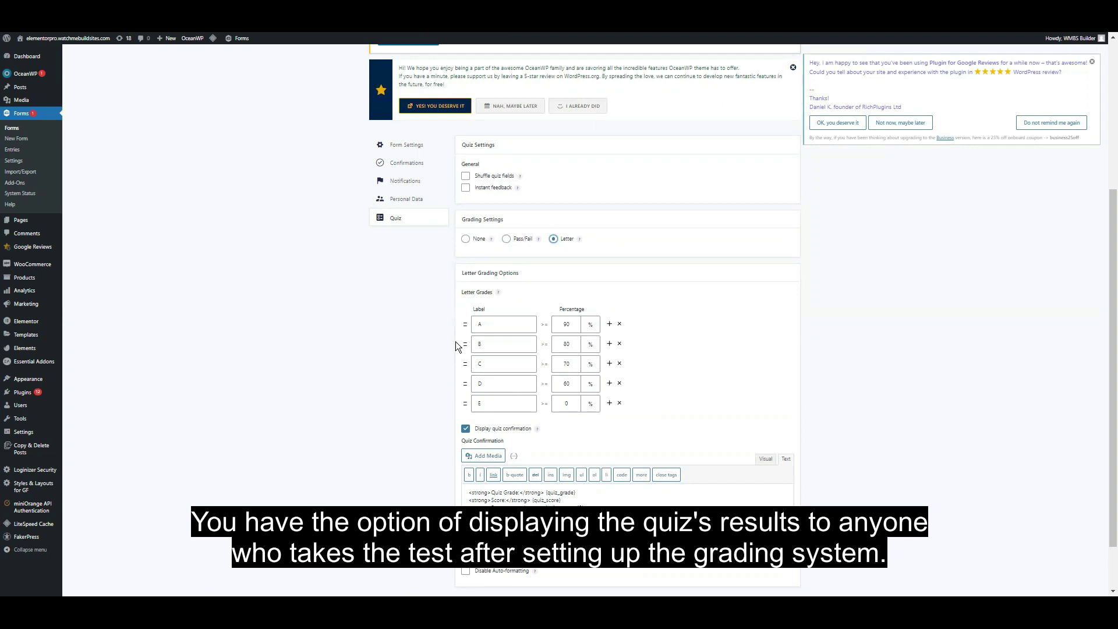
scroll(464, 421, down, 1)
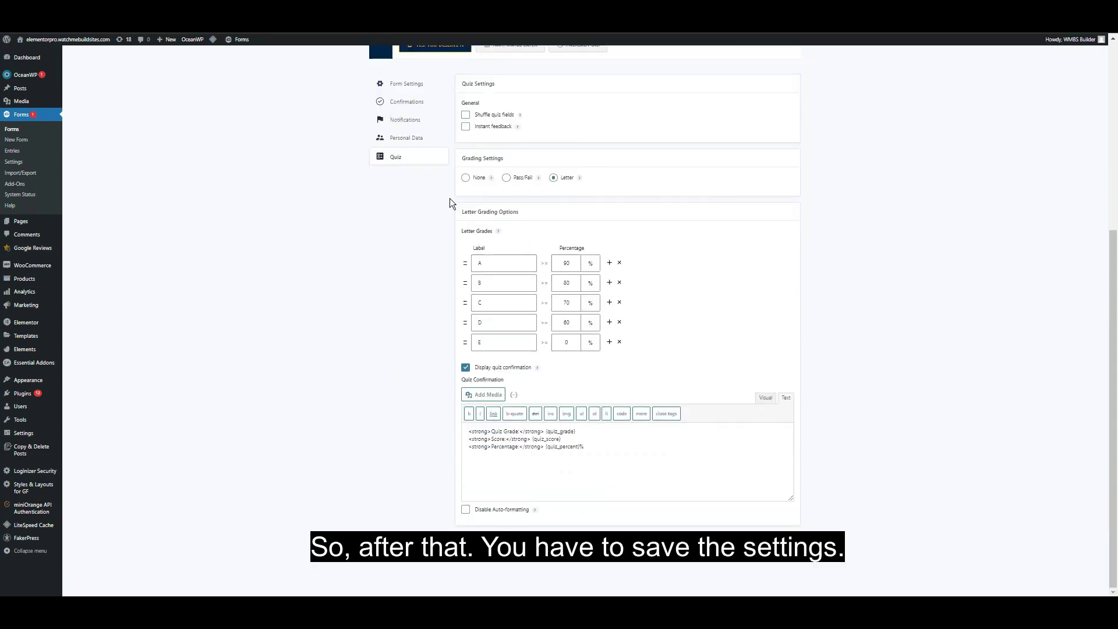
click(482, 545)
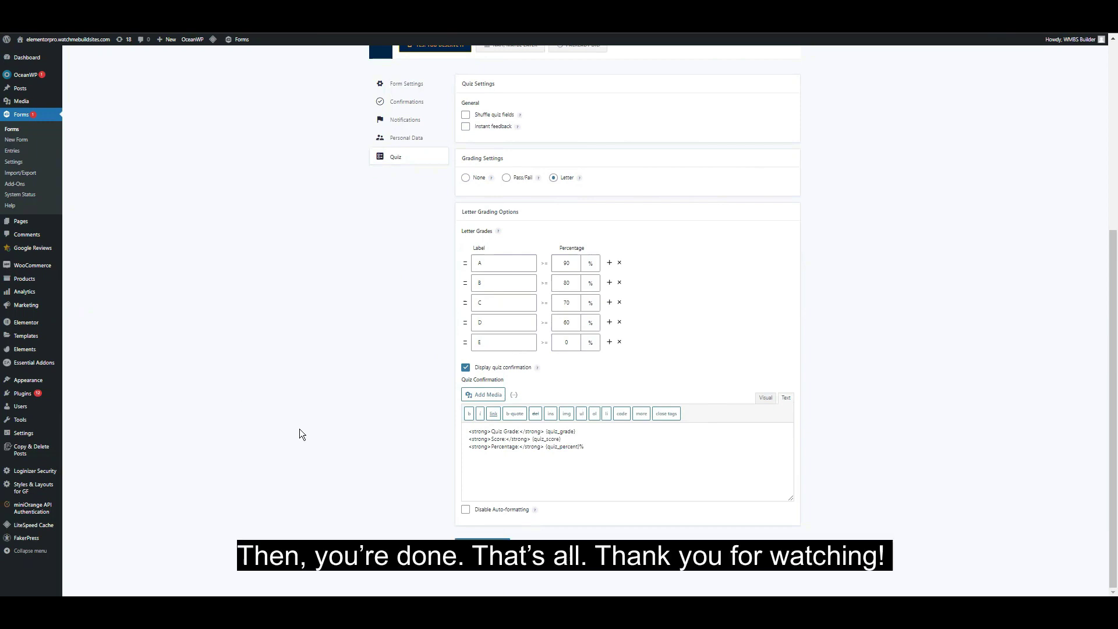
scroll(406, 400, up, 1)
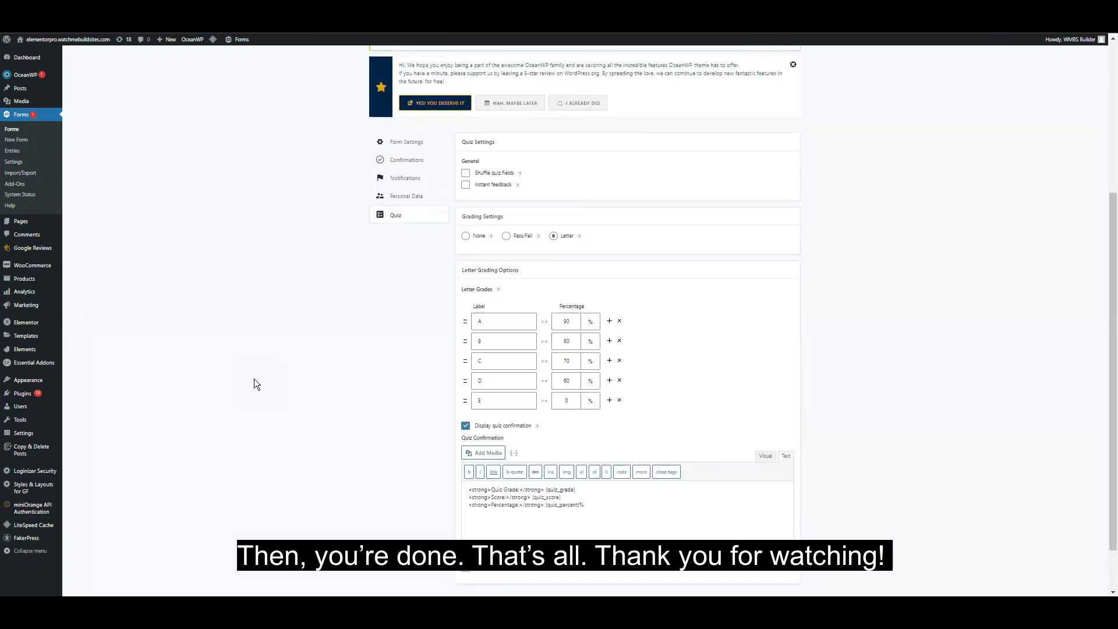